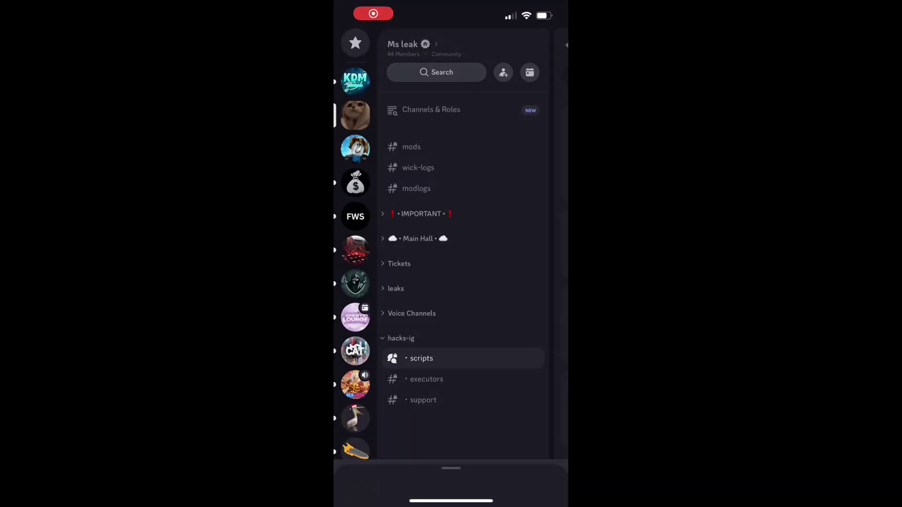
pyautogui.scroll(-1, 451, 282)
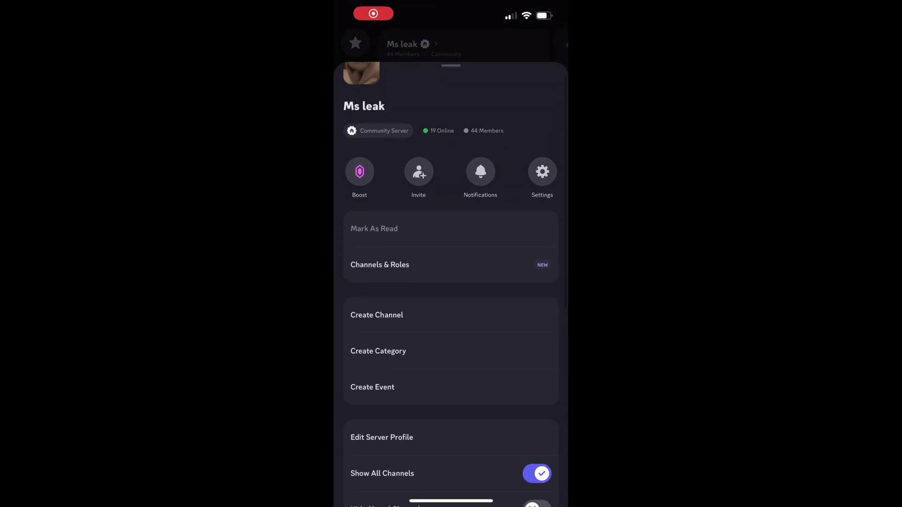
pyautogui.moveTo(451, 211); pyautogui.dragTo(451, 458)
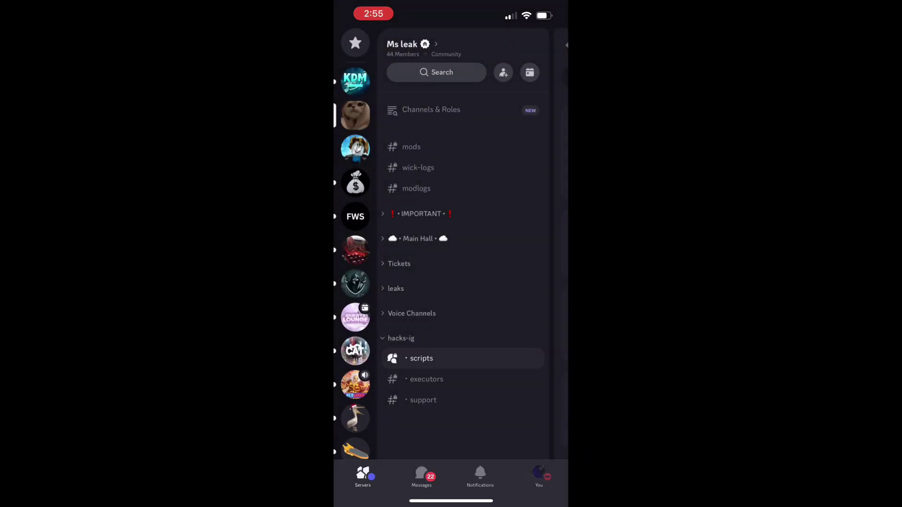
# Step: Copy the script text from the Mobile BloxStrap forum post, then bring up the app switcher
pyautogui.click(420, 356)
pyautogui.scroll(-2, 451, 282)
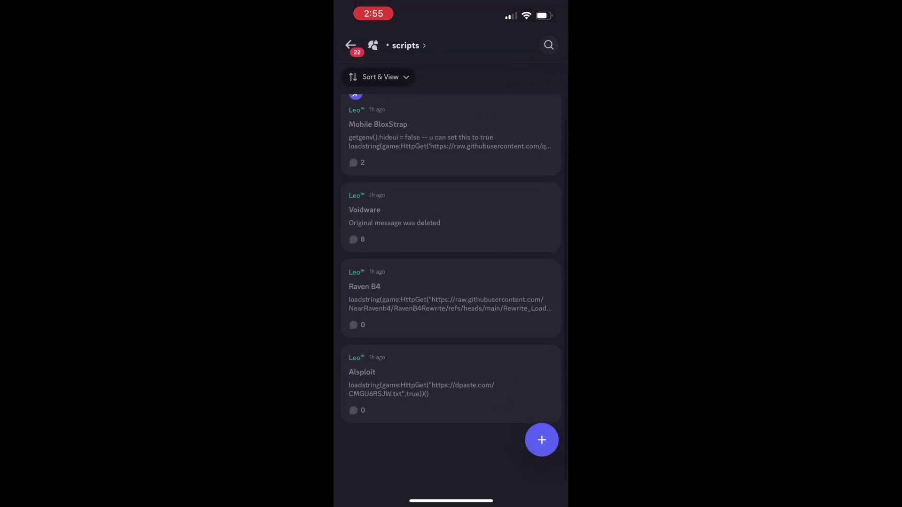
pyautogui.click(423, 134)
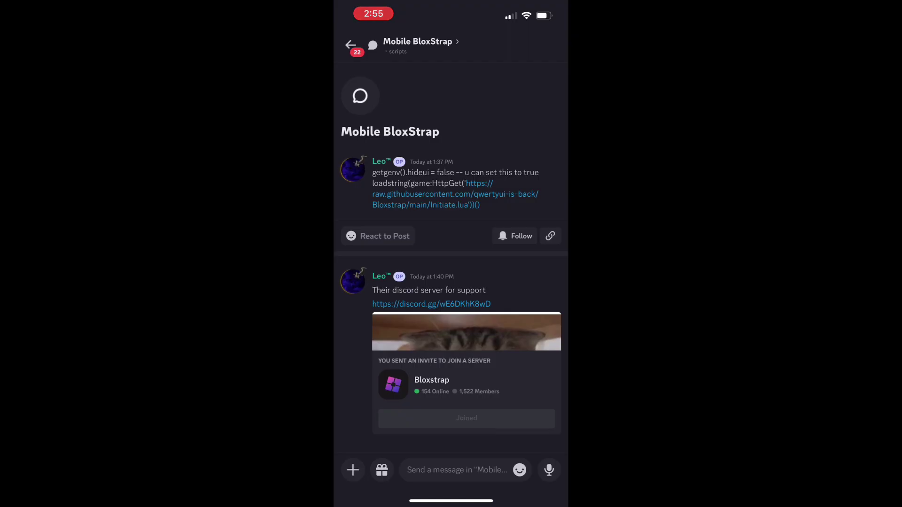
pyautogui.click(458, 183)
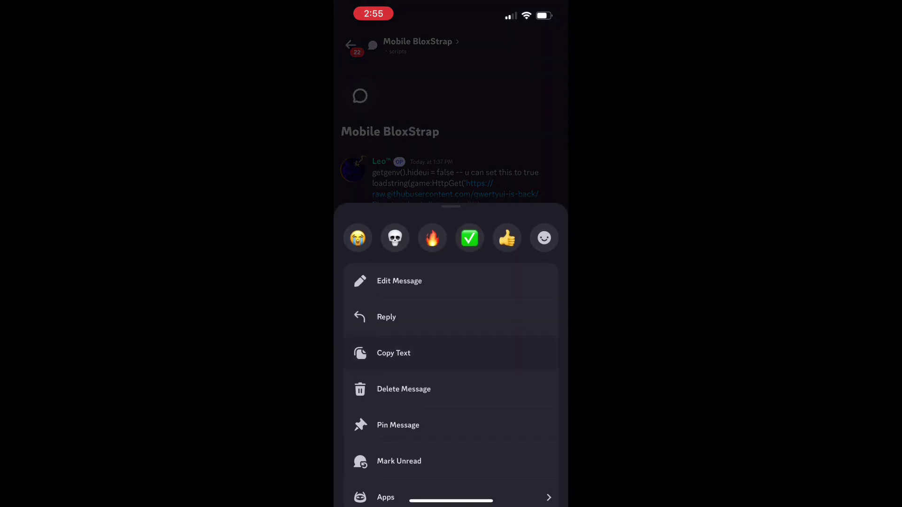
pyautogui.click(394, 353)
pyautogui.moveTo(451, 501); pyautogui.dragTo(479, 395)
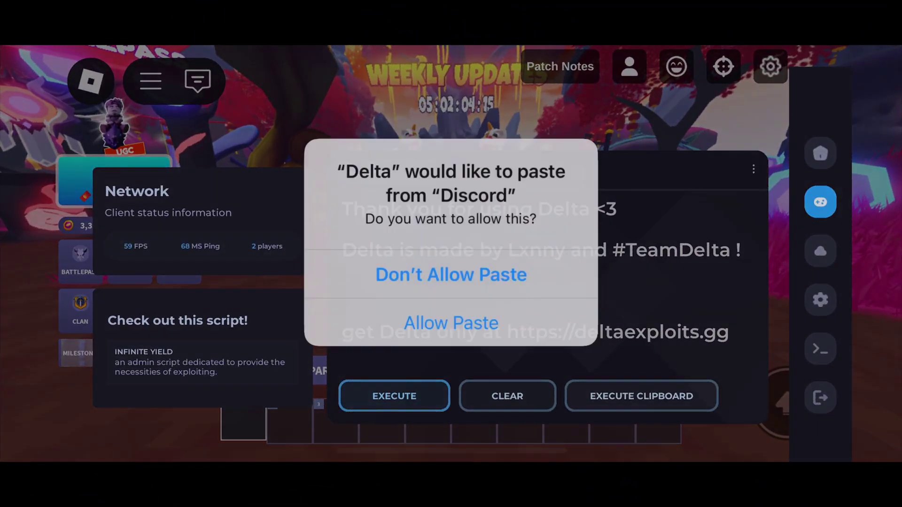
# Step: Allow Delta to paste and run the copied Bloxstrap script, then show the Mods page
pyautogui.click(451, 320)
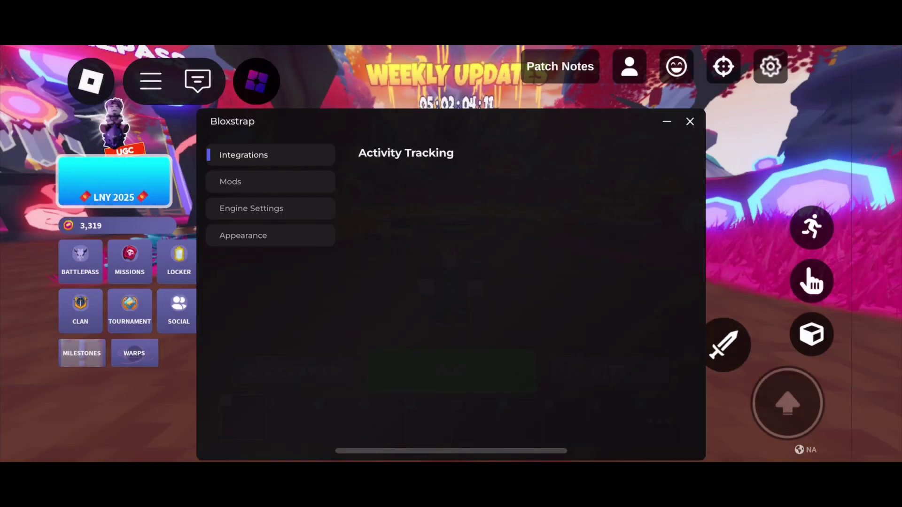
pyautogui.click(230, 180)
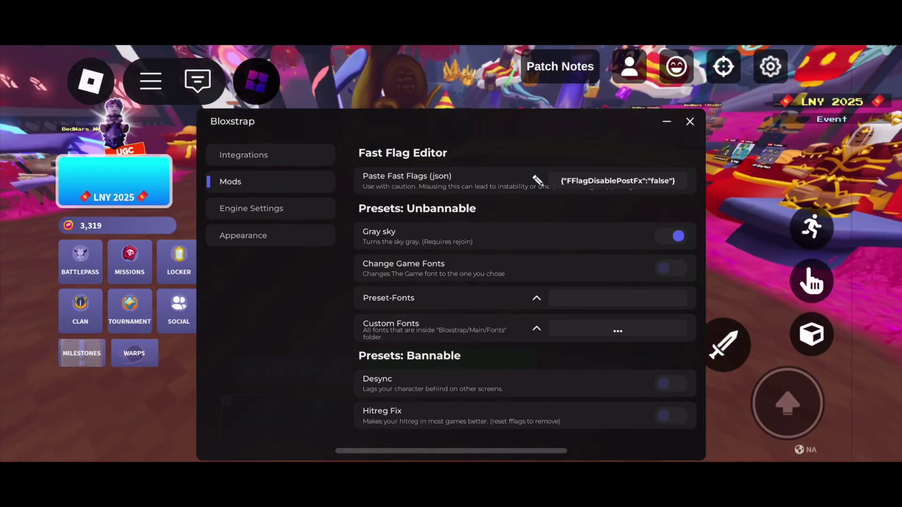
# Step: Keep Custom Fonts at none, choose the Cartoon preset, and enable Change Game Fonts
pyautogui.click(617, 330)
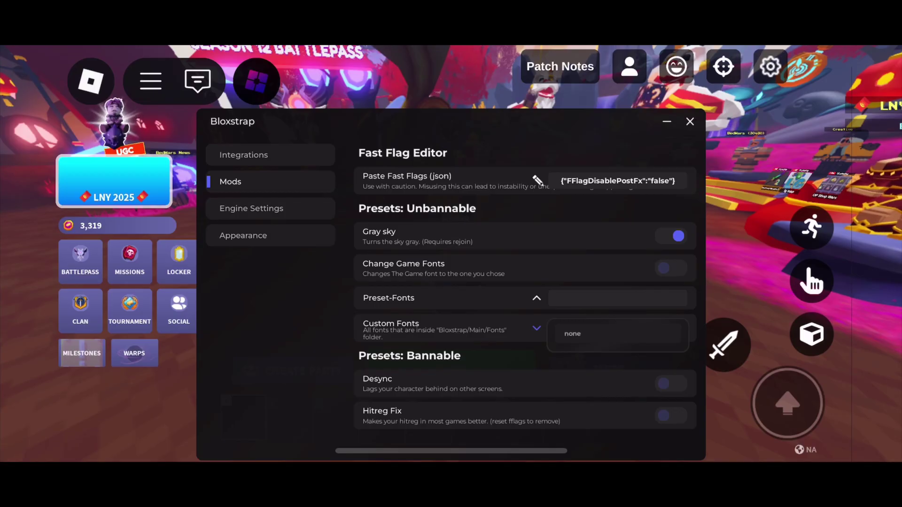
pyautogui.click(599, 333)
pyautogui.click(617, 298)
pyautogui.scroll(-1, 617, 289)
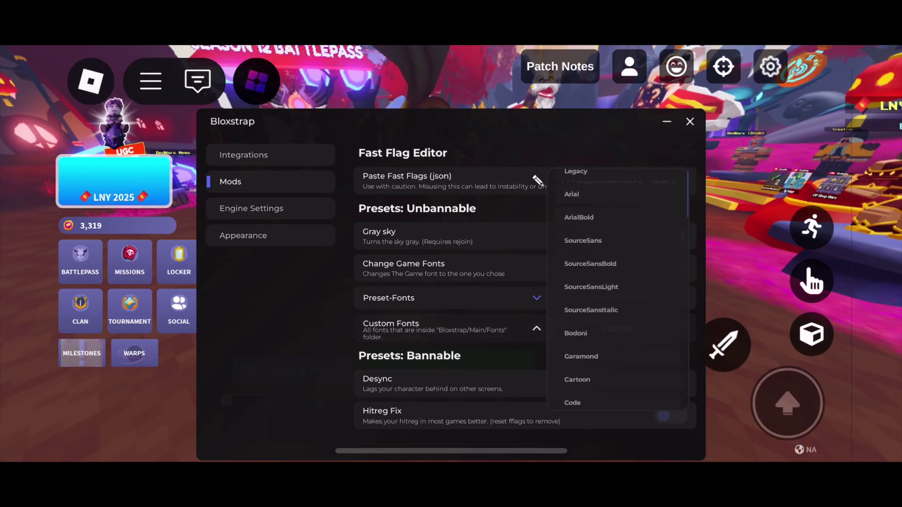
pyautogui.scroll(-4, 617, 288)
pyautogui.scroll(-2, 617, 289)
pyautogui.scroll(1, 617, 290)
pyautogui.scroll(1, 617, 288)
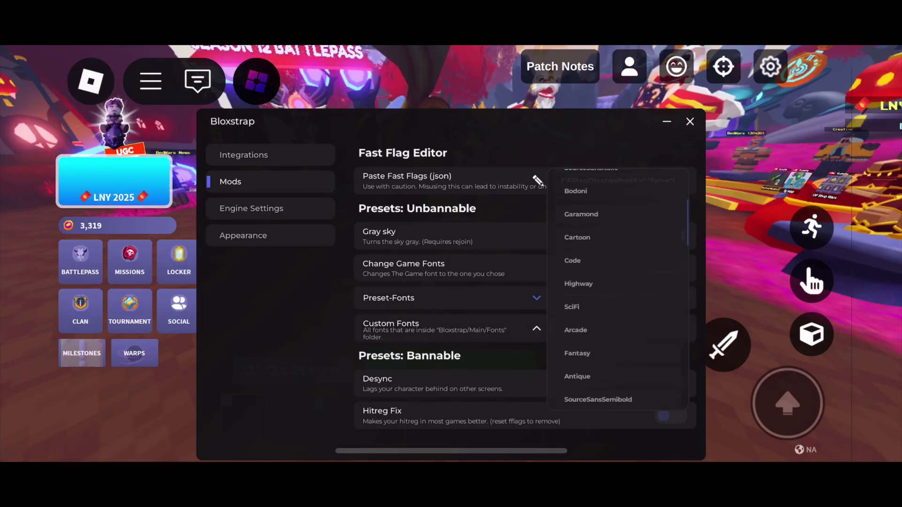
pyautogui.scroll(1, 617, 289)
pyautogui.click(584, 233)
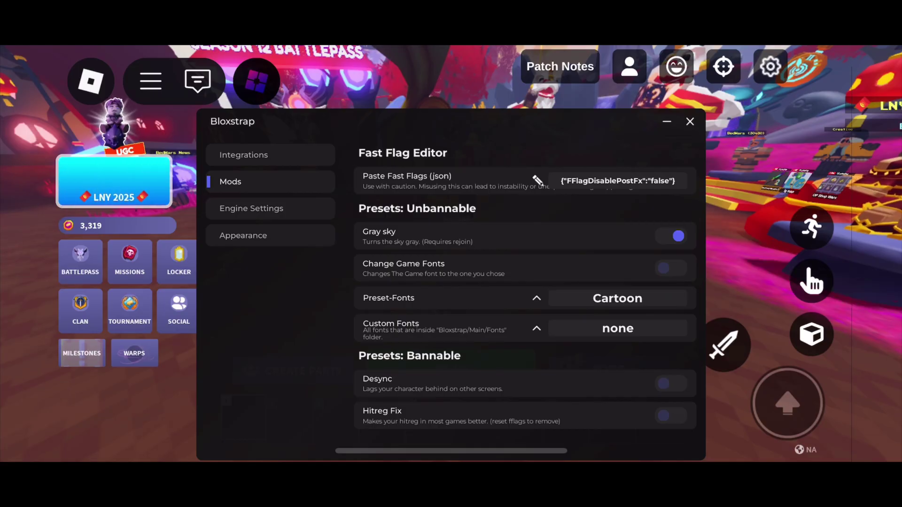
pyautogui.click(672, 268)
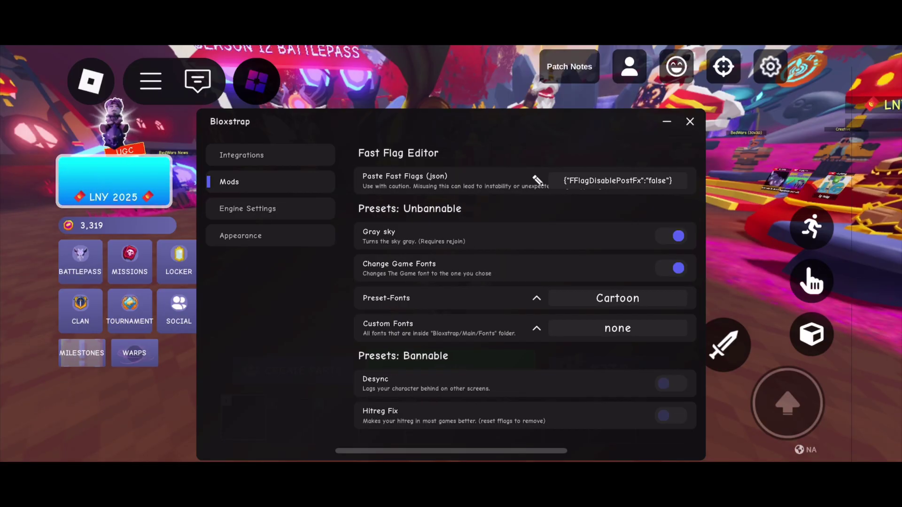